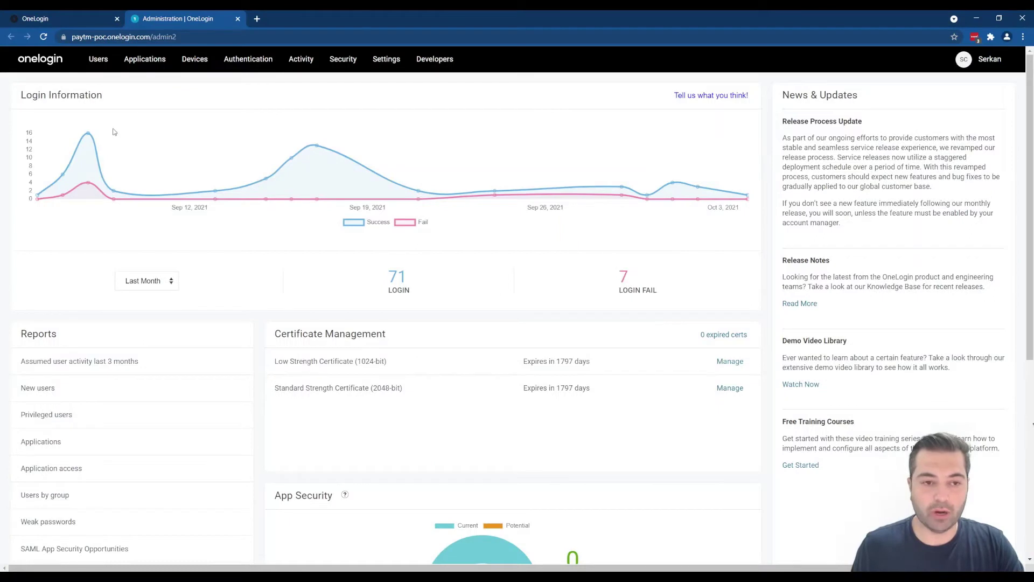
Open OneLogin's Applications page, which lists the company's seven apps
mouse_move(138, 62)
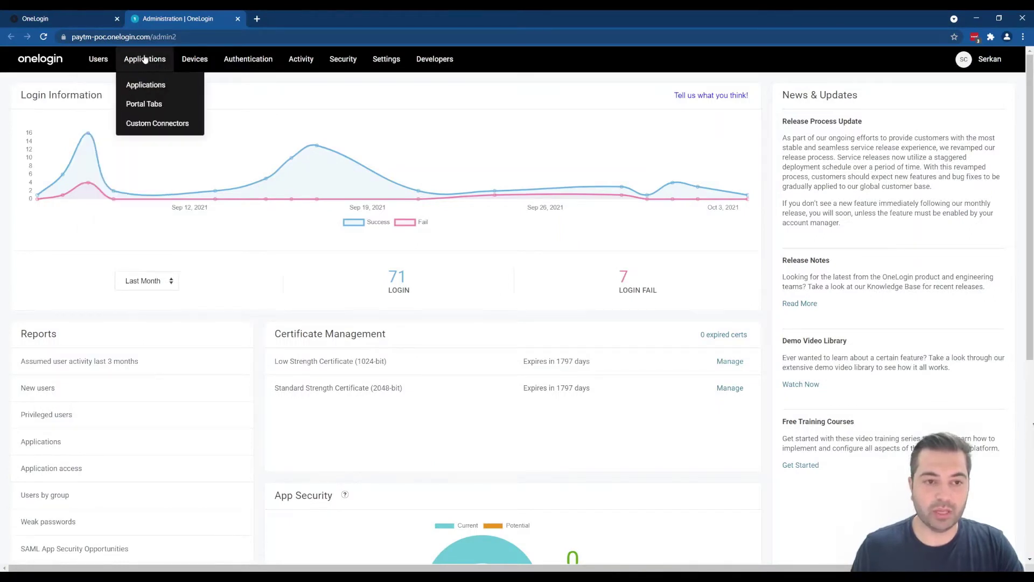
left_click(141, 85)
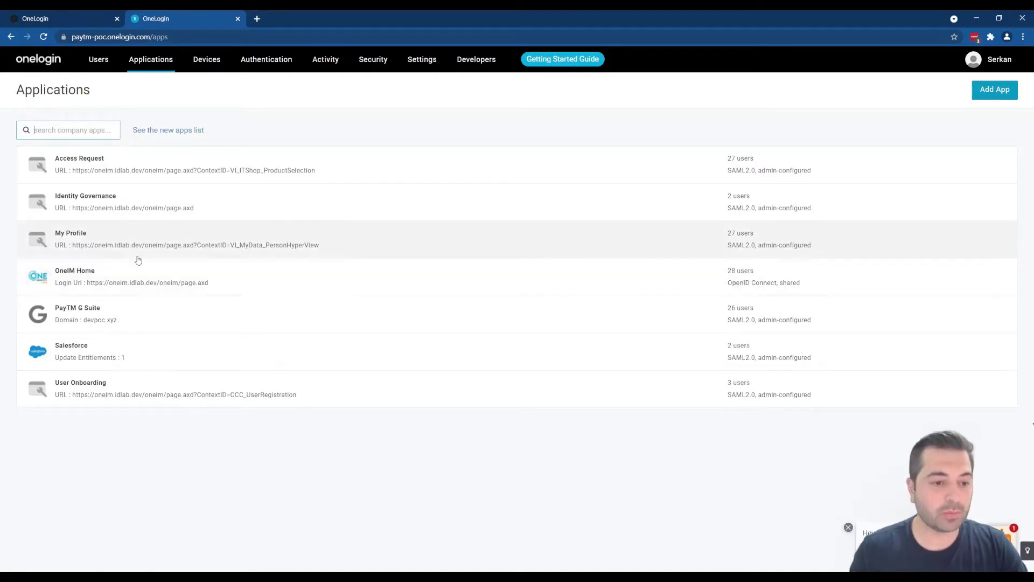
Open the OneIM Home app, review its Redirect URIs under Configuration, then view its SSO settings
left_click(141, 285)
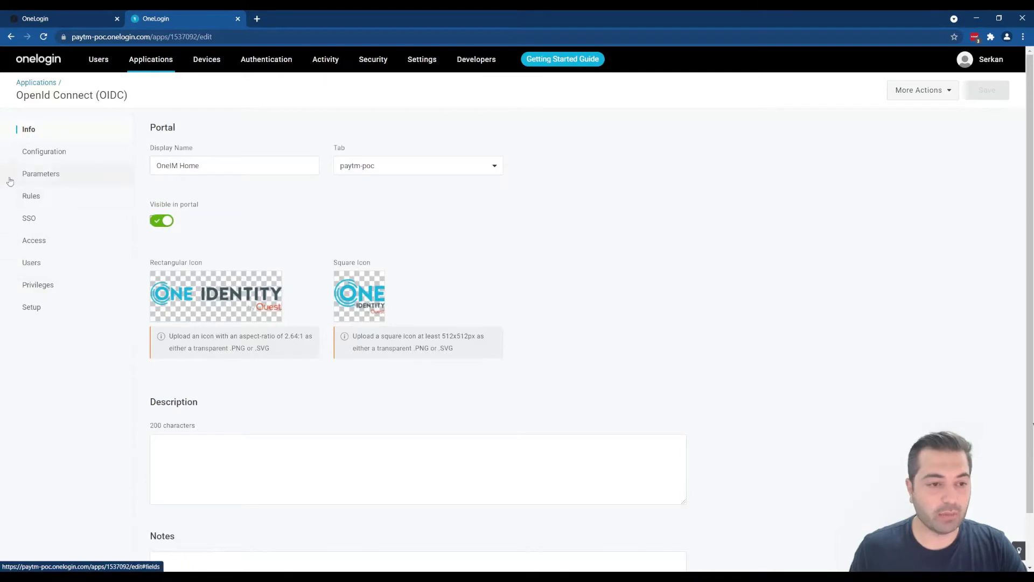
left_click(40, 159)
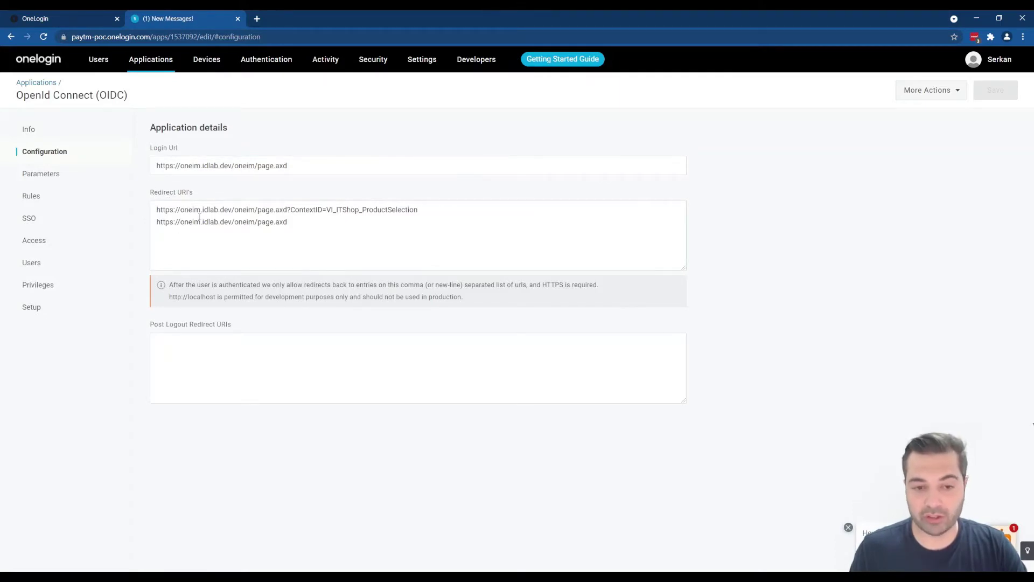
left_click(30, 218)
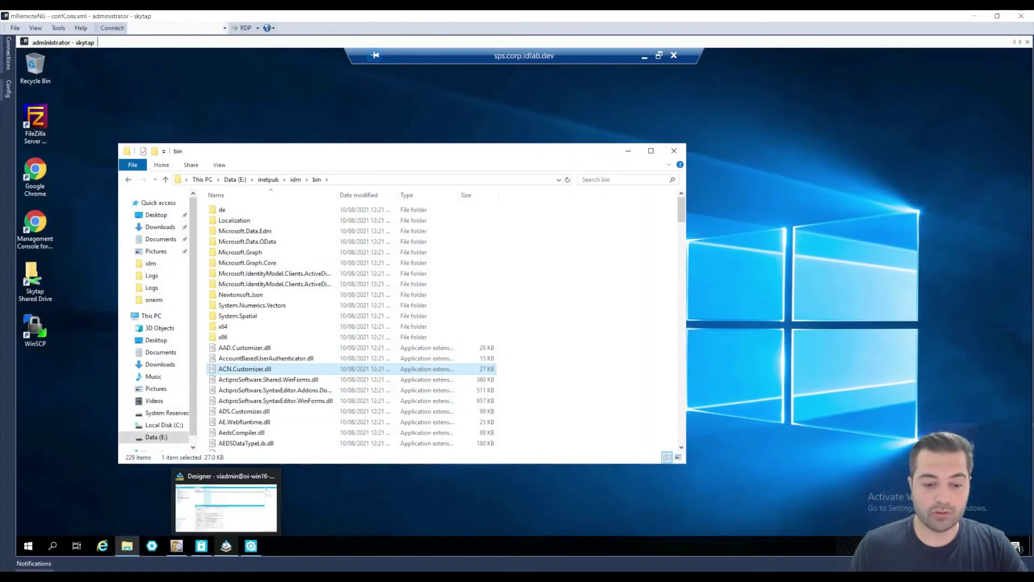
In Designer, select OAuth 2.0/OpenID Connect configuration and launch the Identity Provider Connection Wizard
left_click(226, 545)
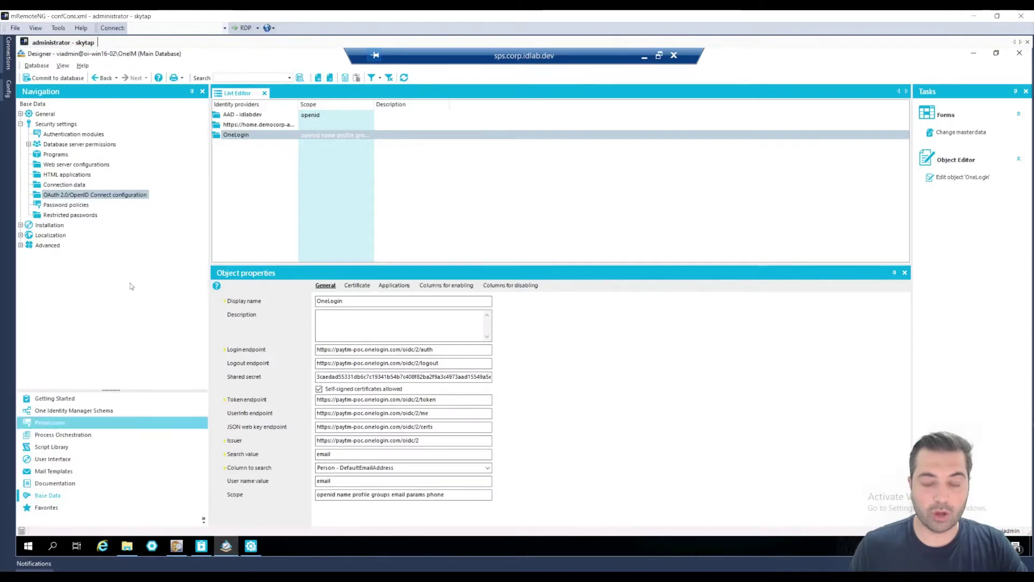
left_click(84, 195)
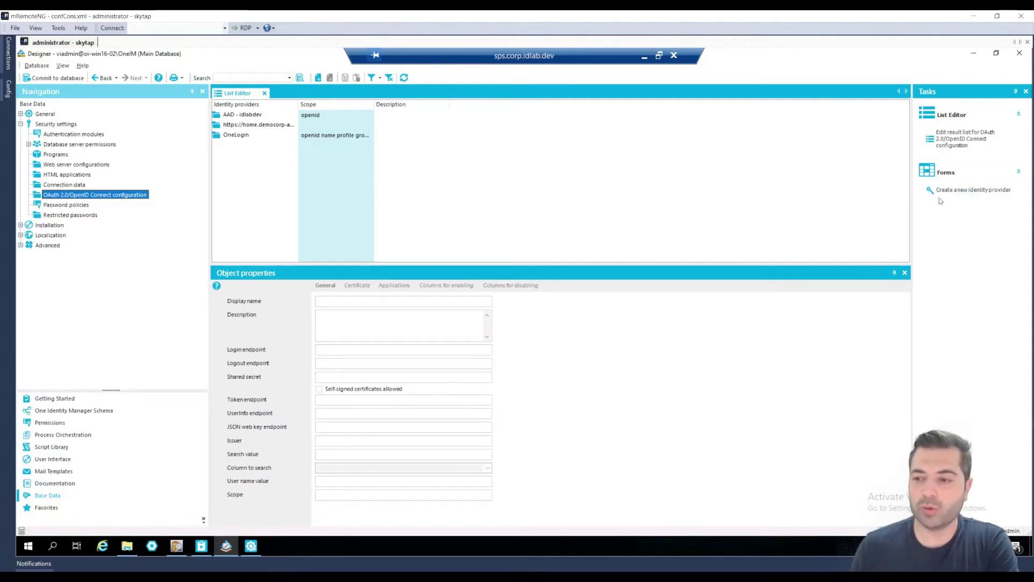
left_click(948, 192)
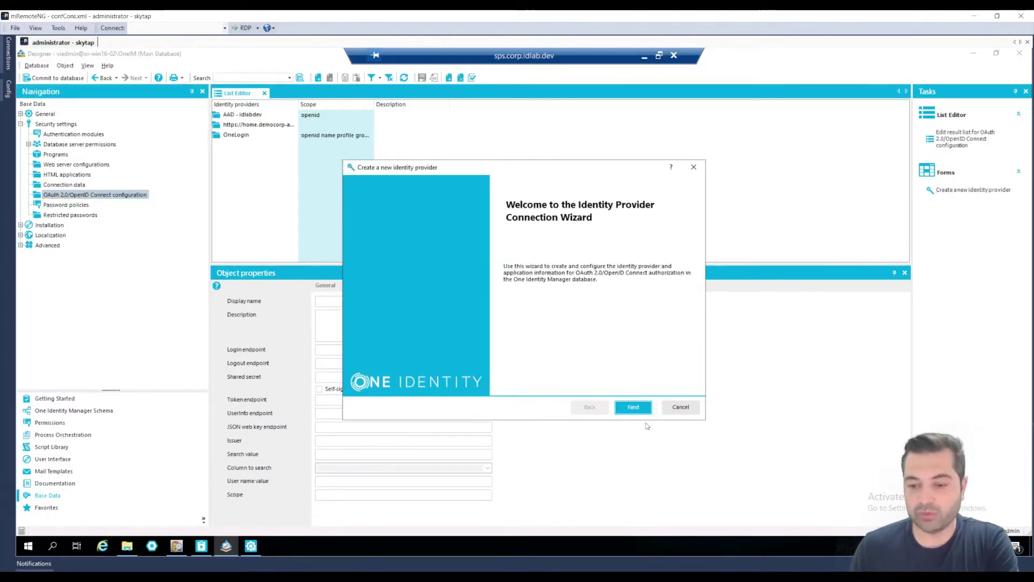
Name the new identity provider 'OneLogin' and advance to configuration discovery
left_click(628, 409)
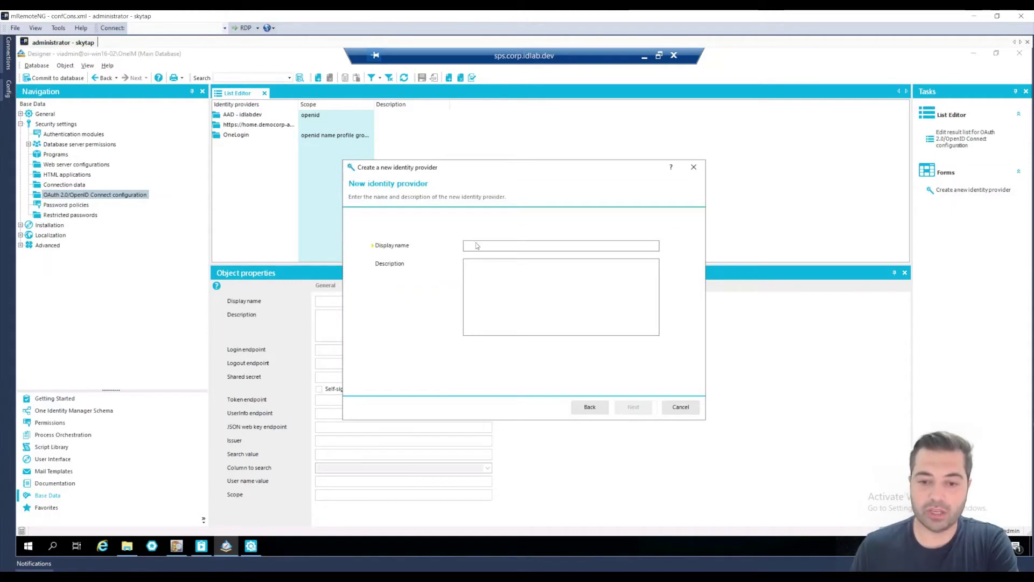
left_click(476, 246)
type("OneLogi")
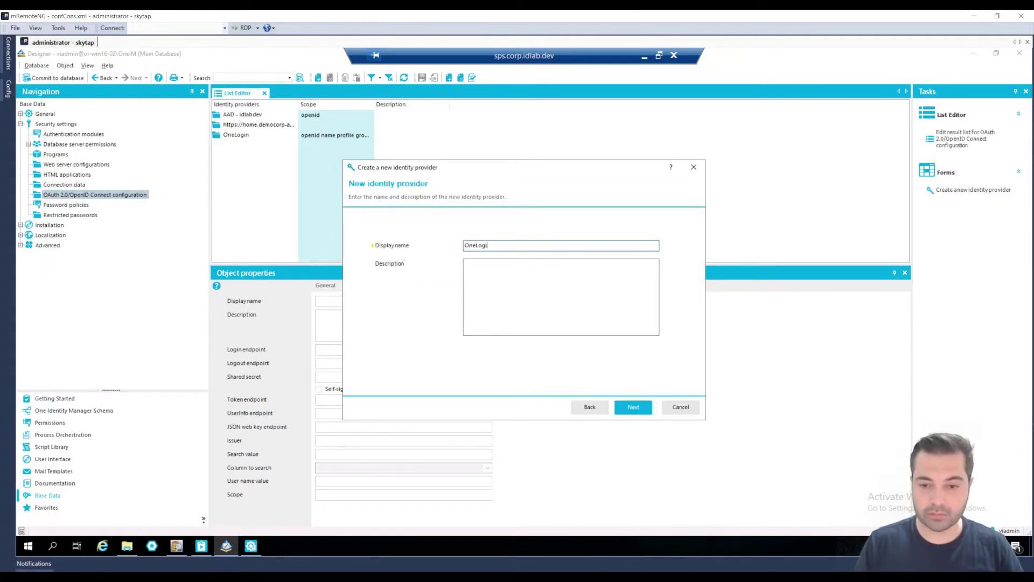
type("n 2")
left_click(634, 410)
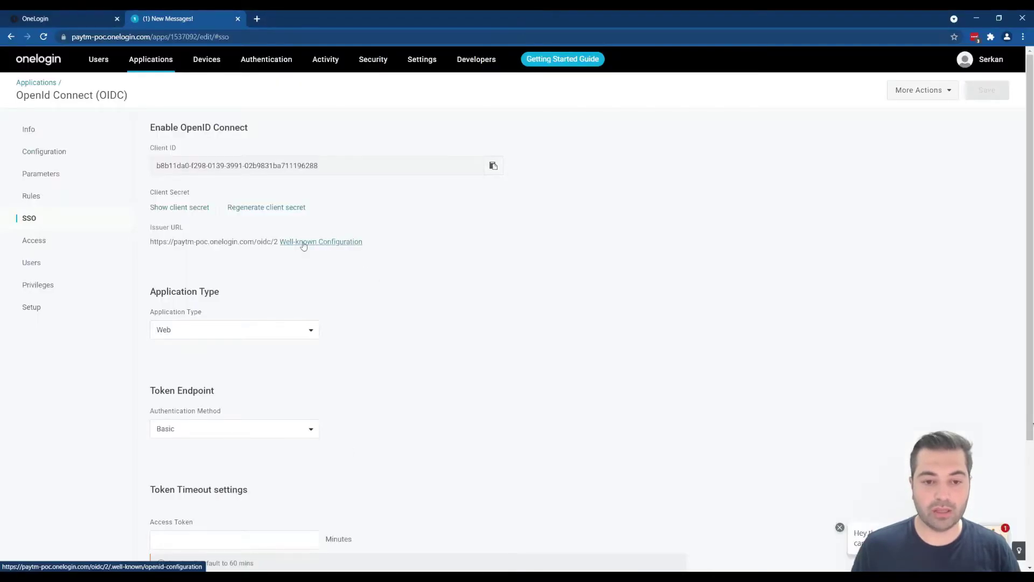
Copy OneLogin's Well-known Configuration link address and return to the wizard
right_click(305, 243)
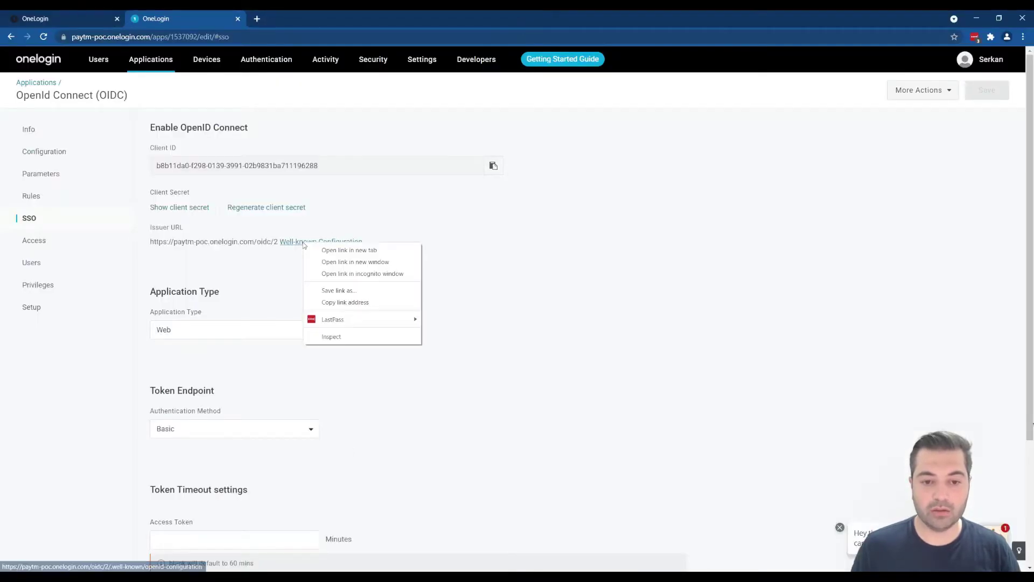
left_click(347, 303)
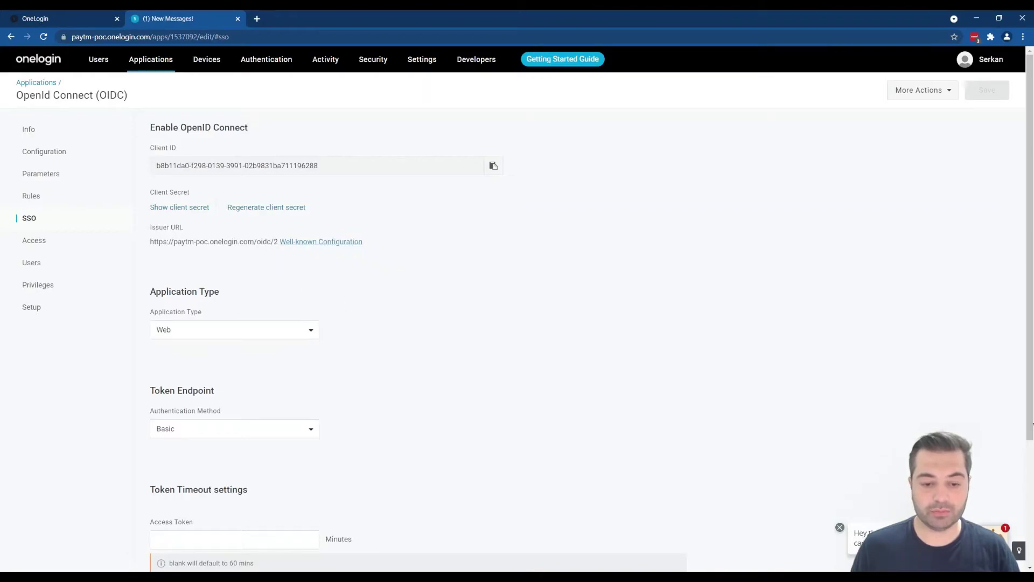
key("alt+Tab")
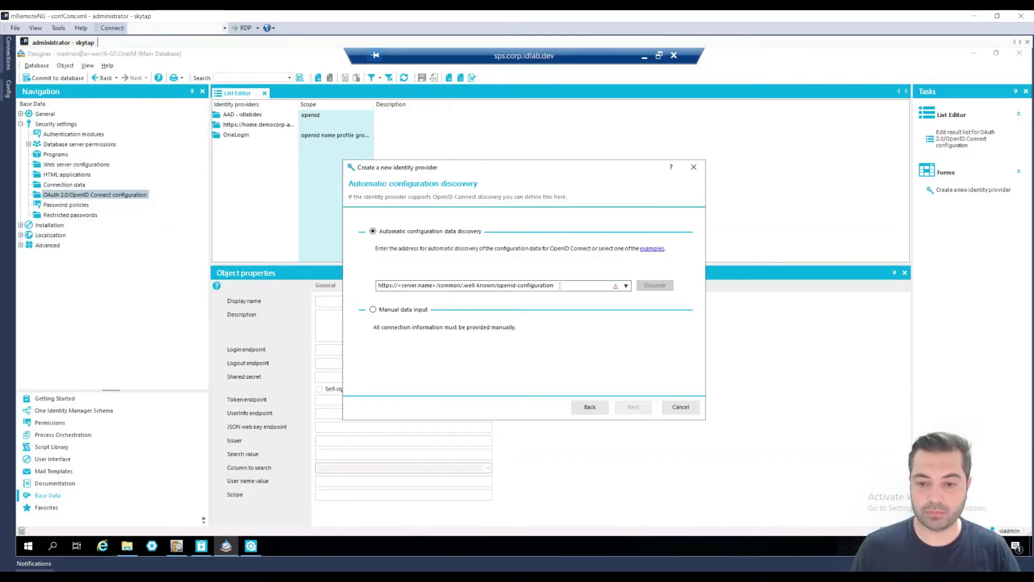
Replace the placeholder discovery address with OneLogin's well-known configuration URL
left_click_drag(555, 285, 377, 286)
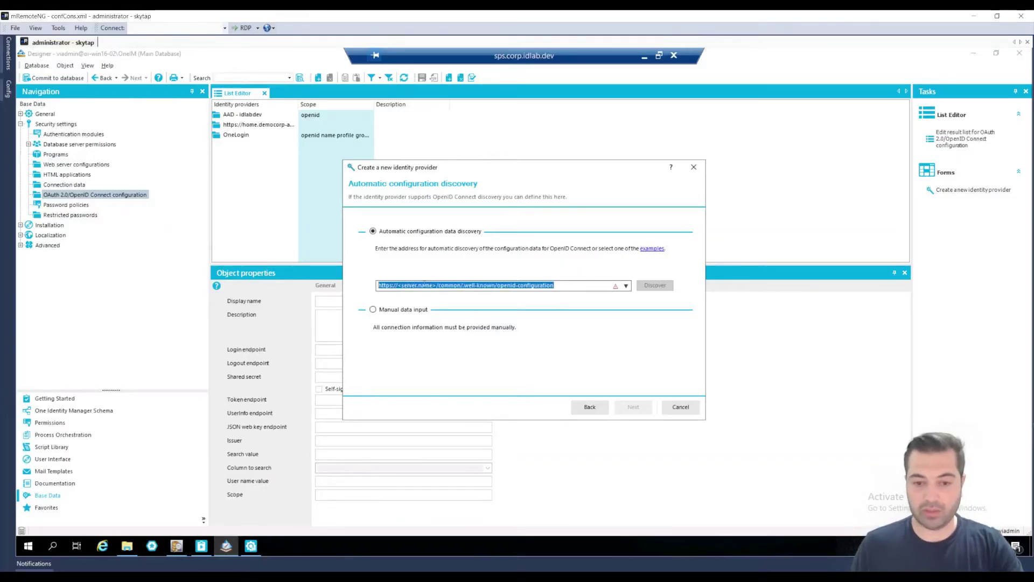
key("BackSpace")
right_click(441, 285)
left_click(466, 332)
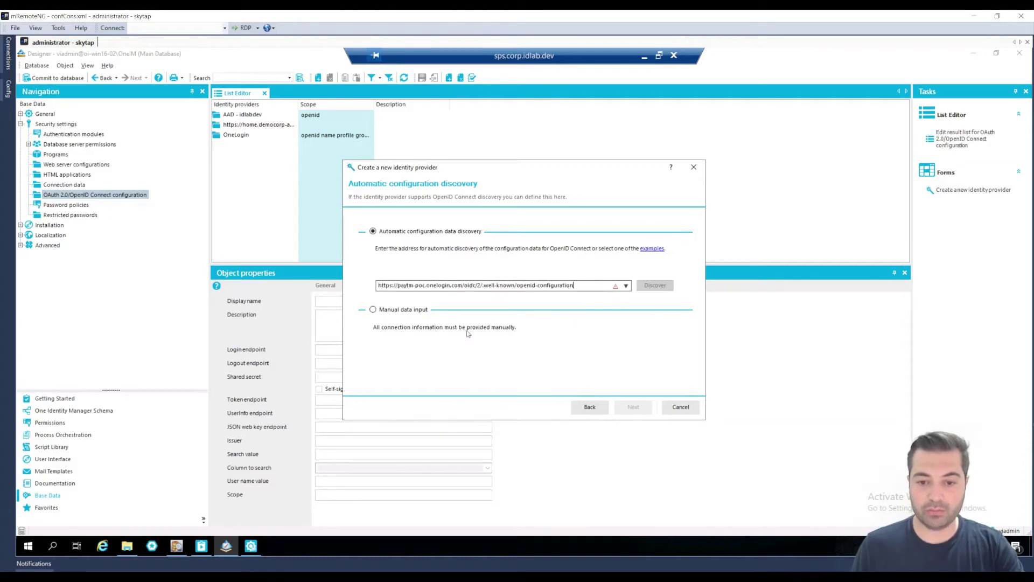
Discover OneLogin's OpenID Connect endpoints, acknowledge the result, then cancel the wizard
left_click(655, 286)
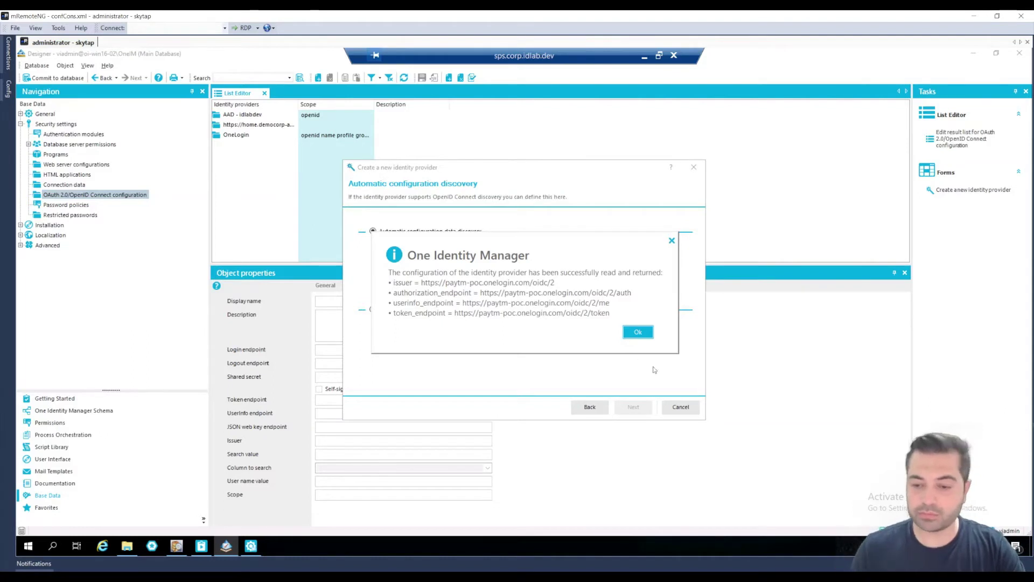
left_click(643, 331)
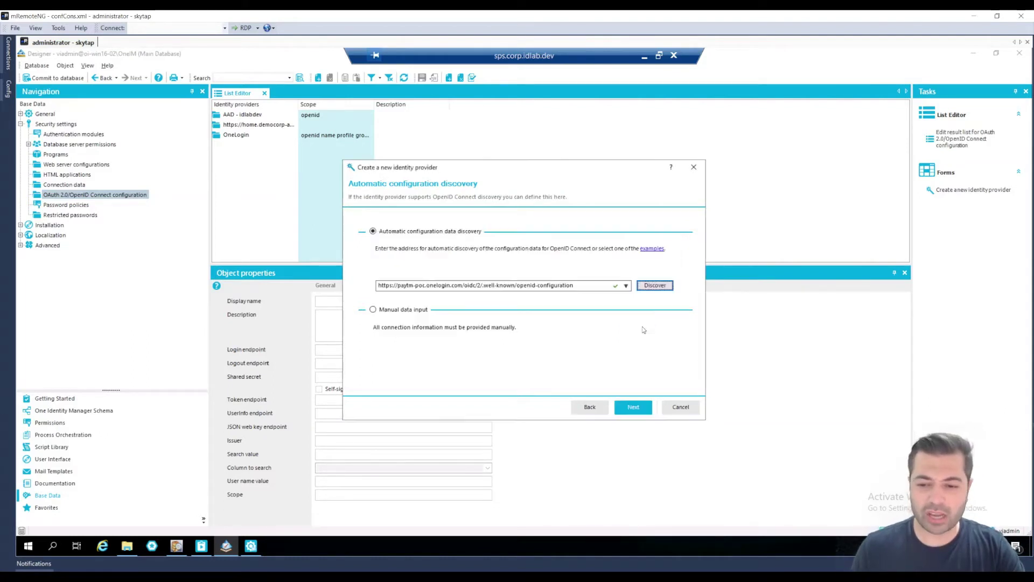
left_click(635, 413)
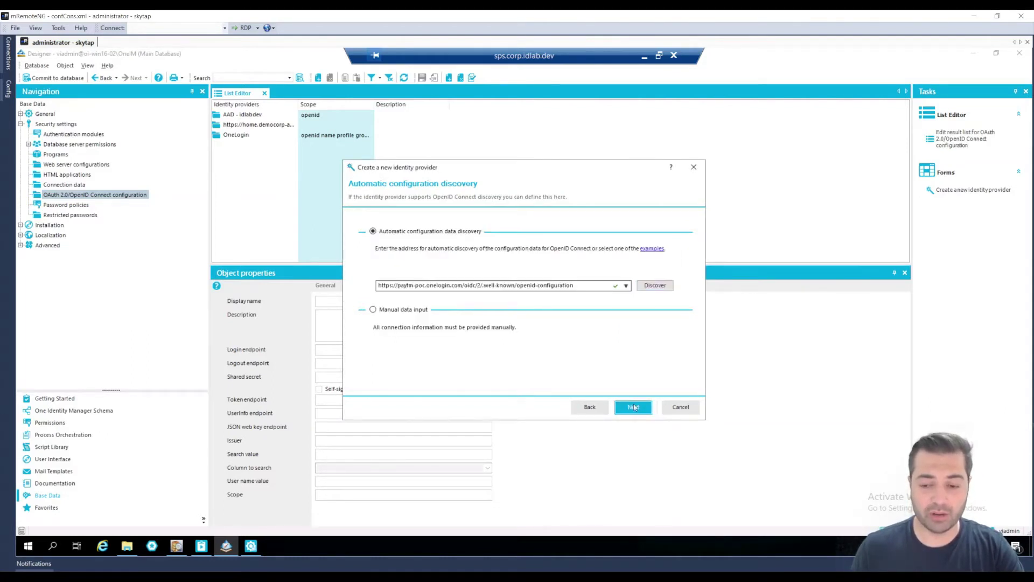
left_click(684, 411)
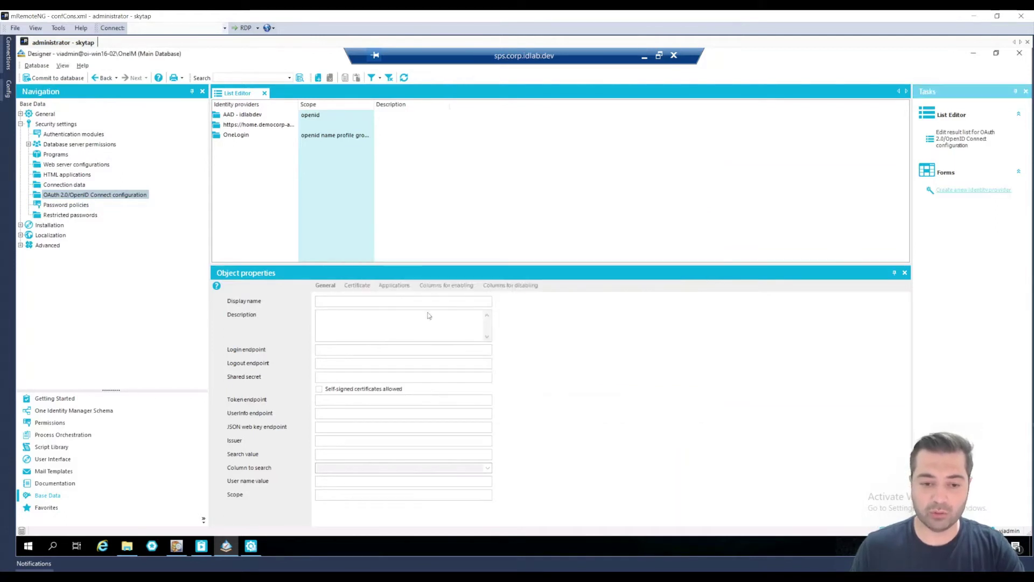
Select the OneLogin provider to view its endpoints, shared secret and email search value
left_click(235, 138)
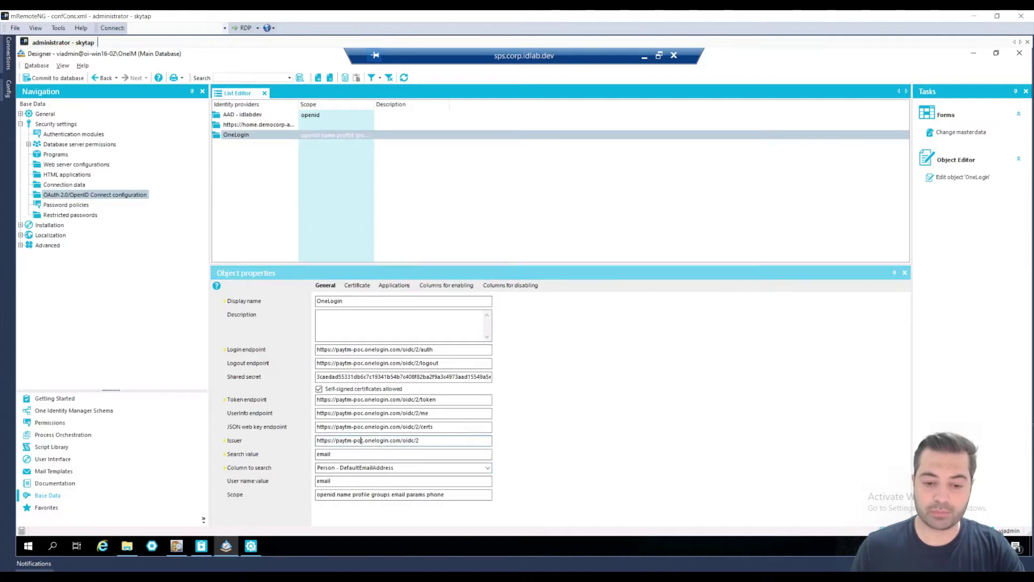
left_click(338, 456)
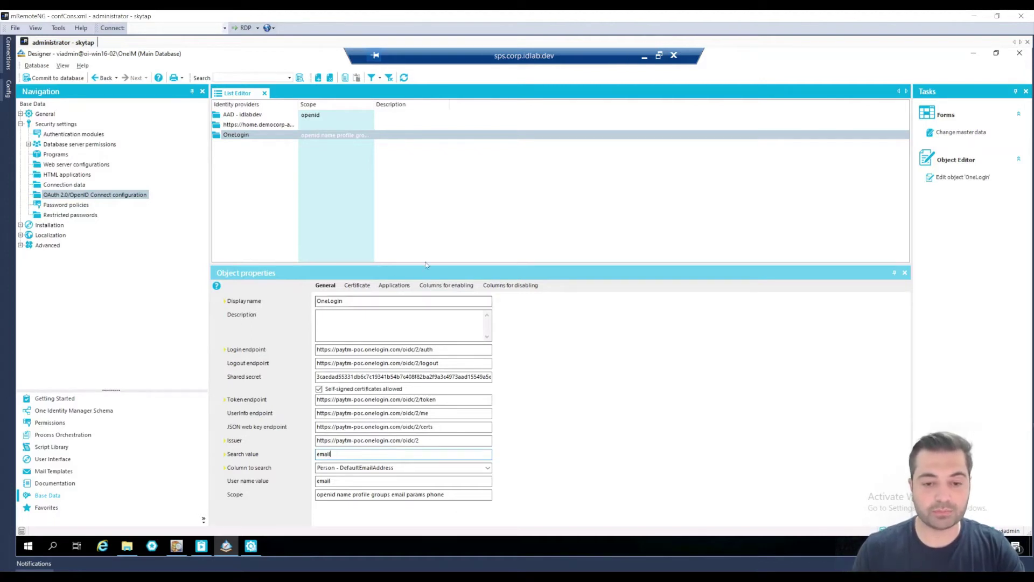
Show the oneim web app's client ID, shared secret and redirect URI under OneLogin's Applications
left_click(398, 286)
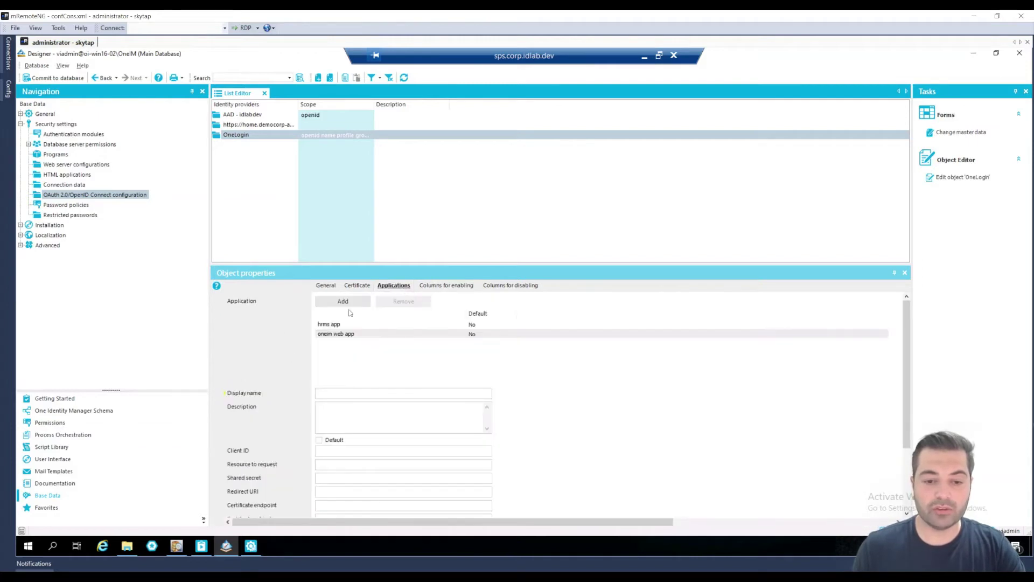
left_click(339, 335)
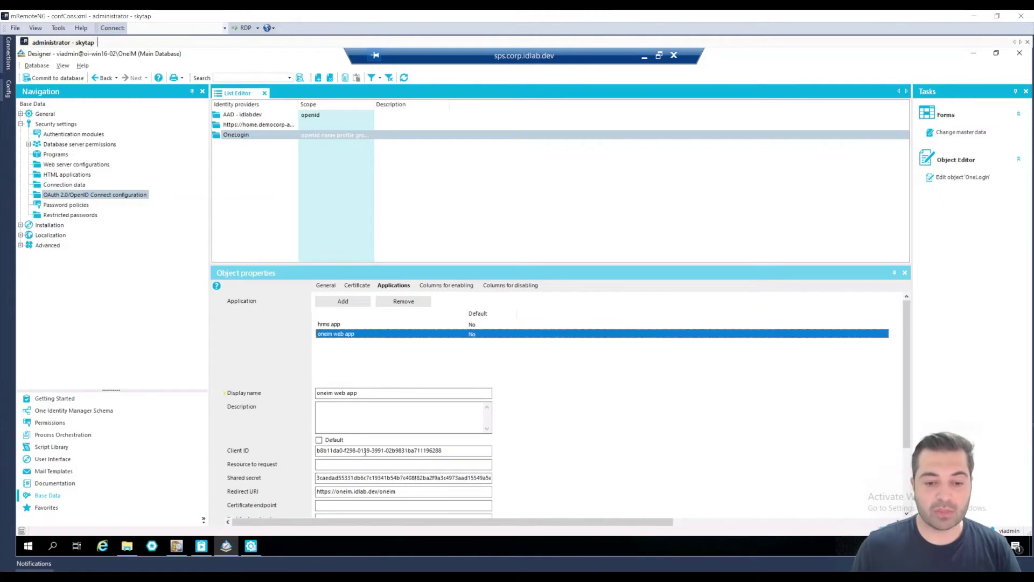
left_click(429, 450)
left_click_drag(383, 451, 397, 488)
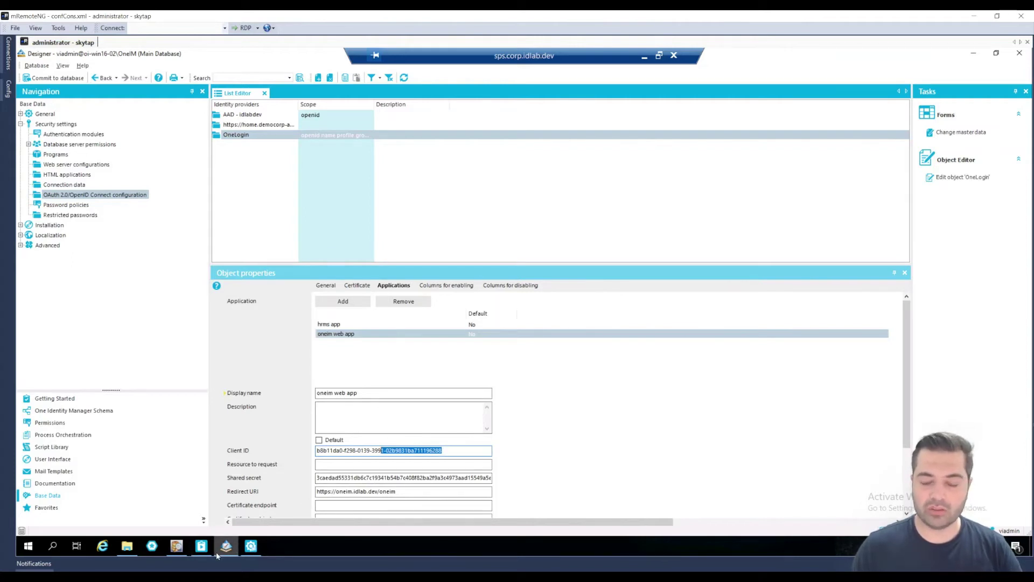
left_click(130, 545)
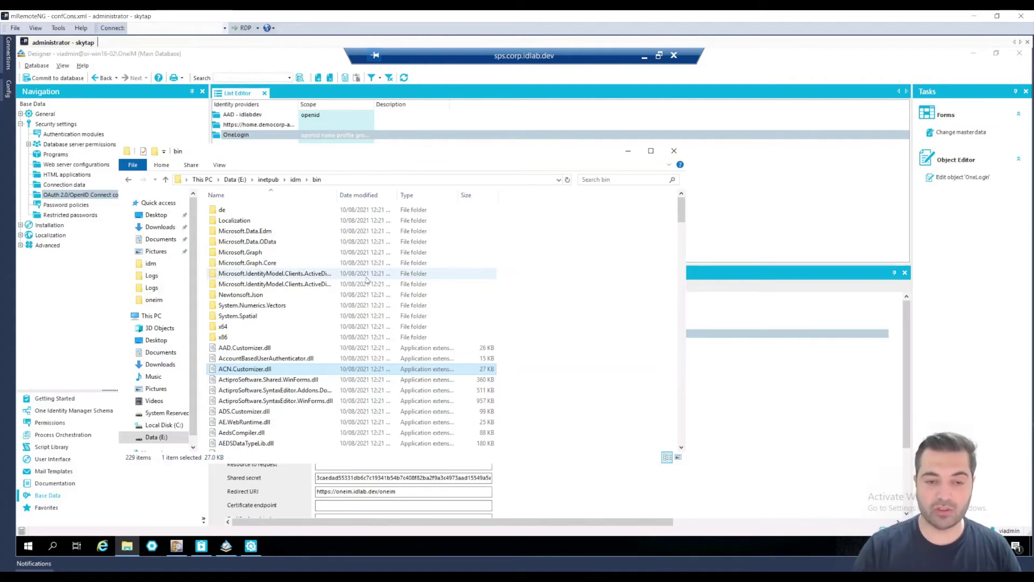
Browse to E:\inetpub\oneim\bin and launch WebDesigner.ConfigFileEditor.exe
left_click(266, 392)
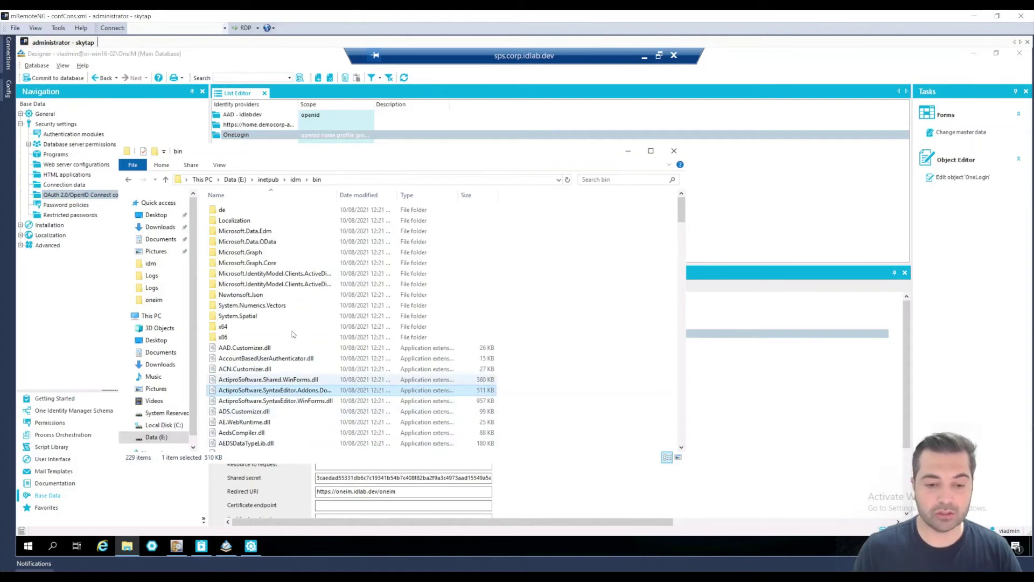
left_click(295, 180)
left_click(272, 181)
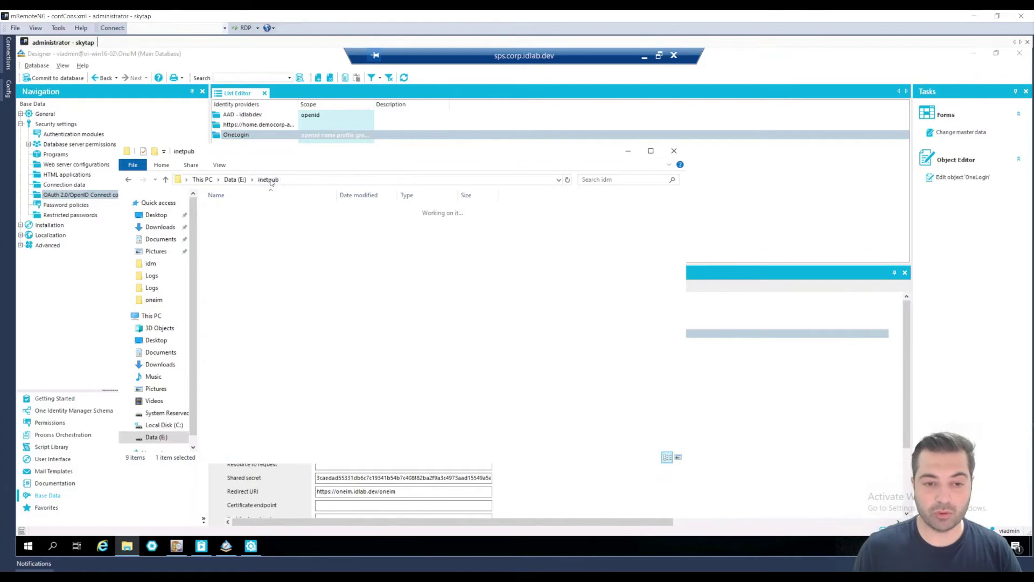
double_click(242, 296)
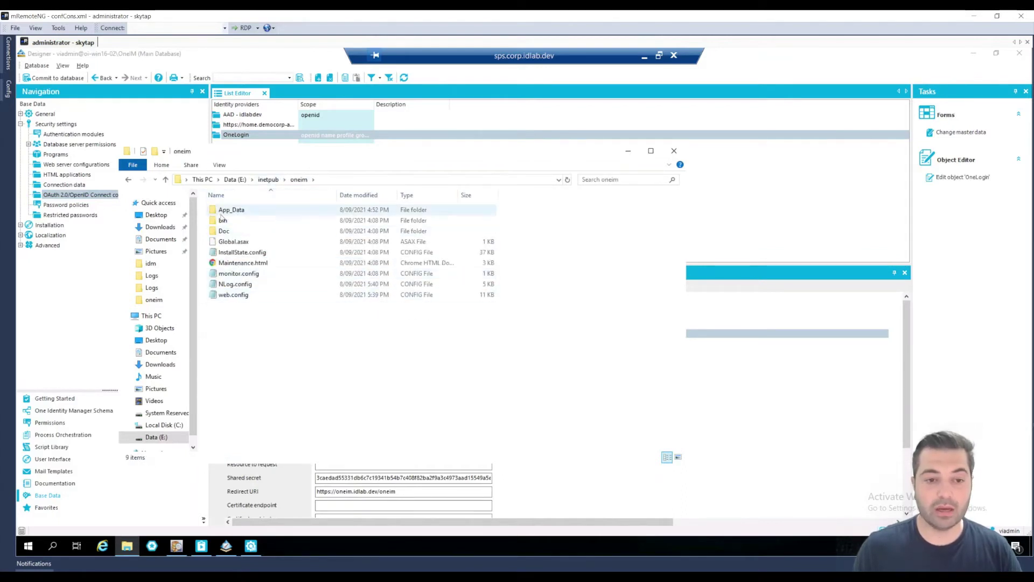
double_click(223, 220)
left_click(296, 358)
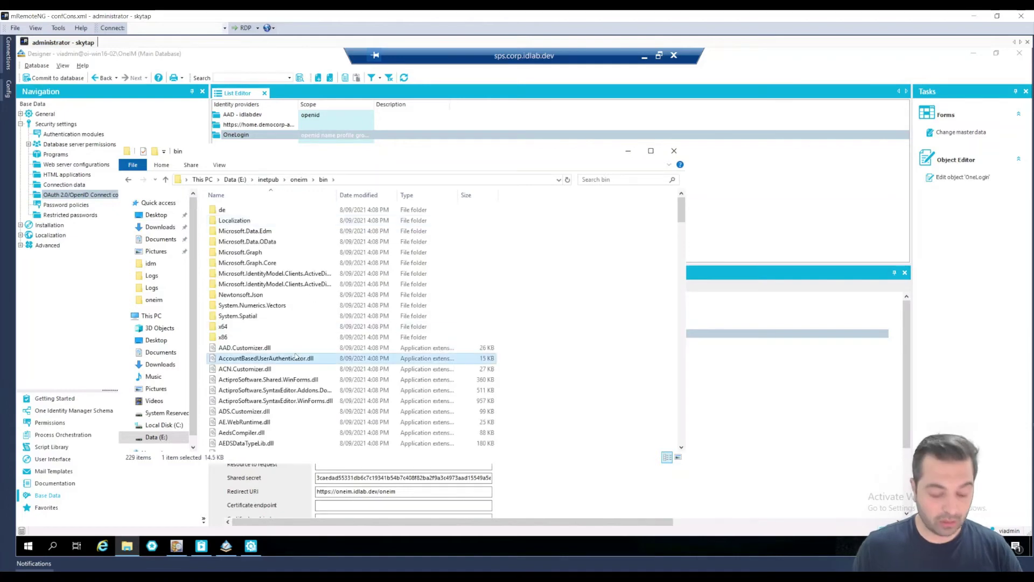
key("w")
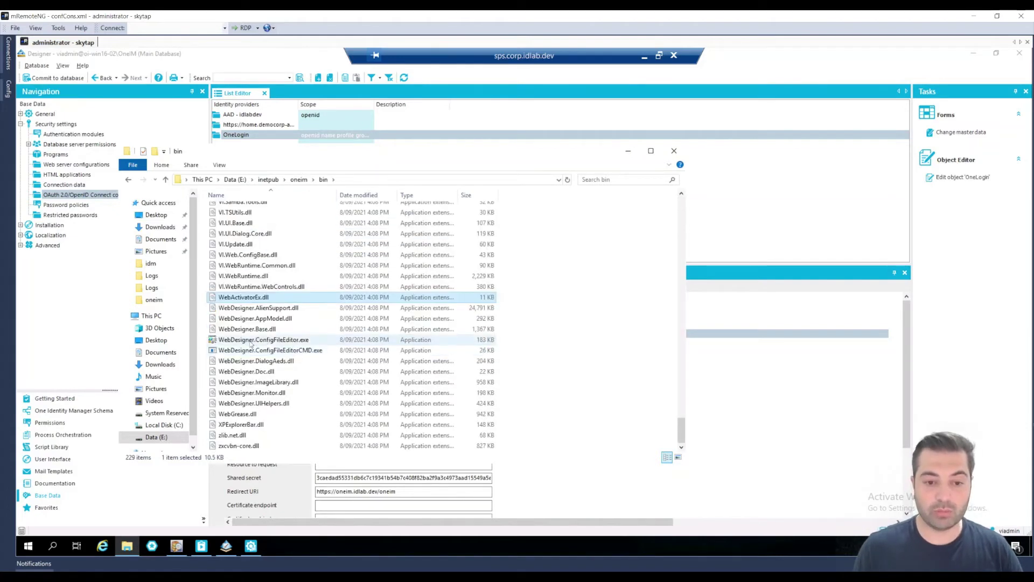
left_click(256, 341)
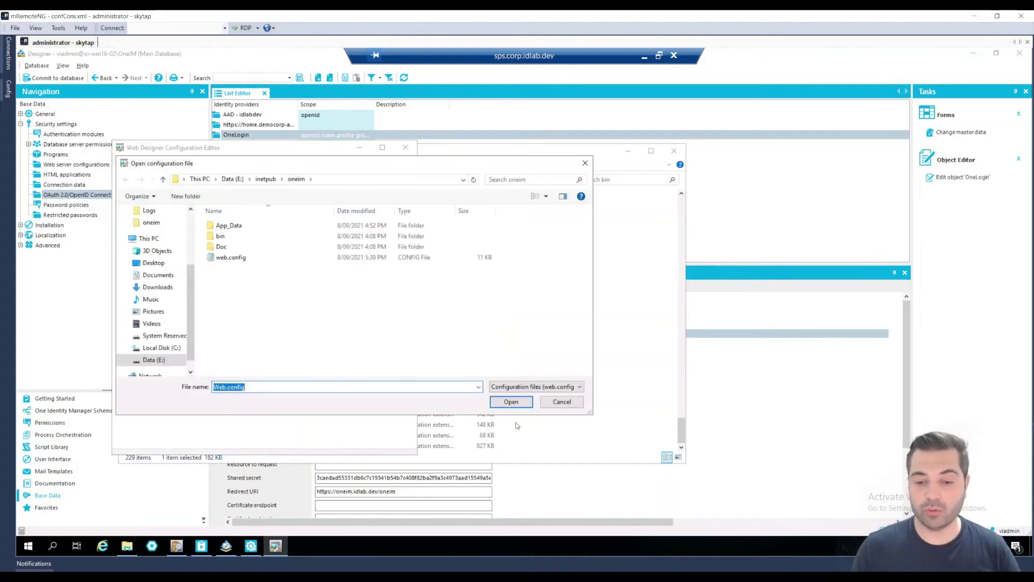
Open the oneim web.config and log in to the OneIM database with the system user's password
left_click(514, 402)
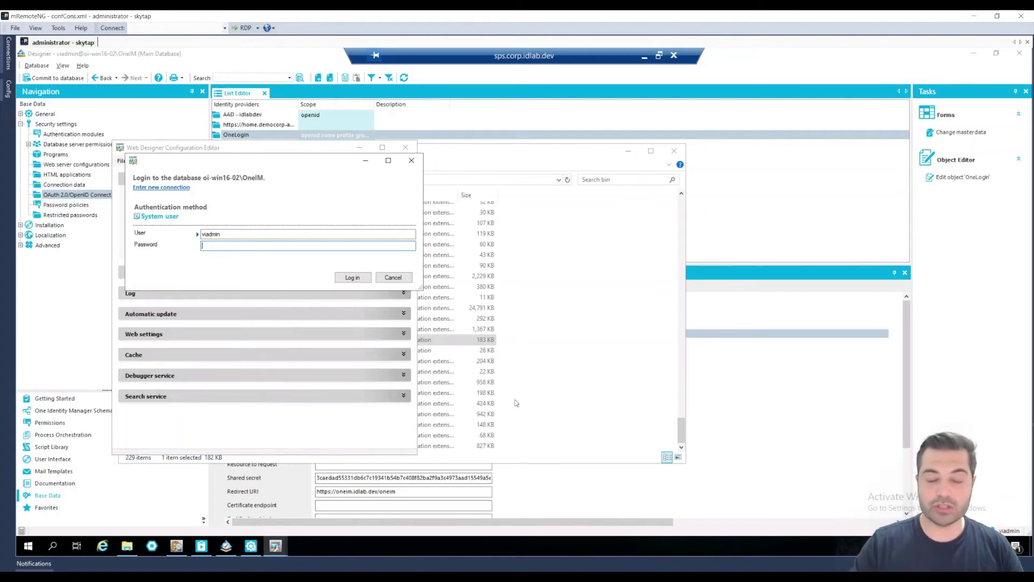
type("P")
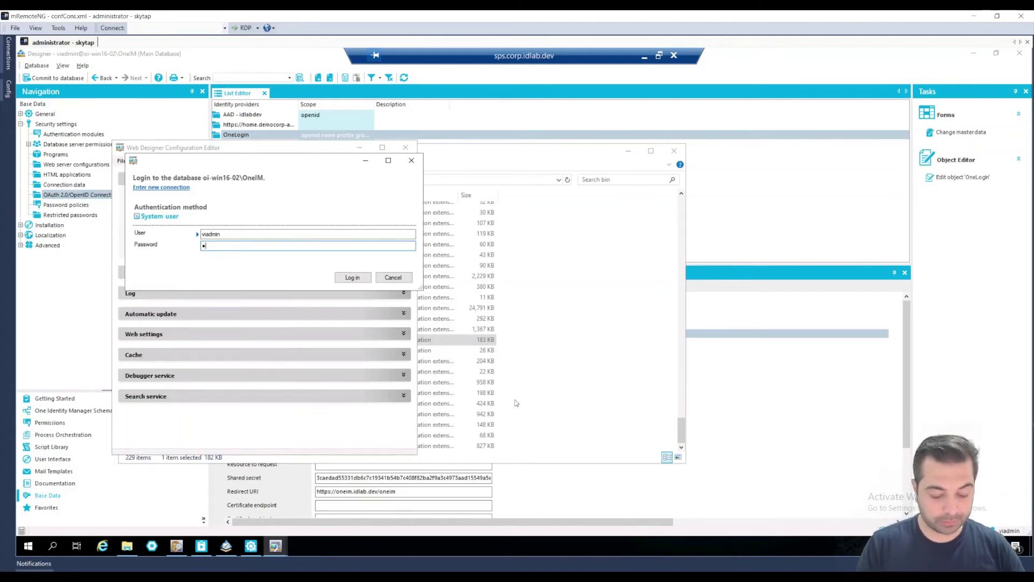
type("@ssword123")
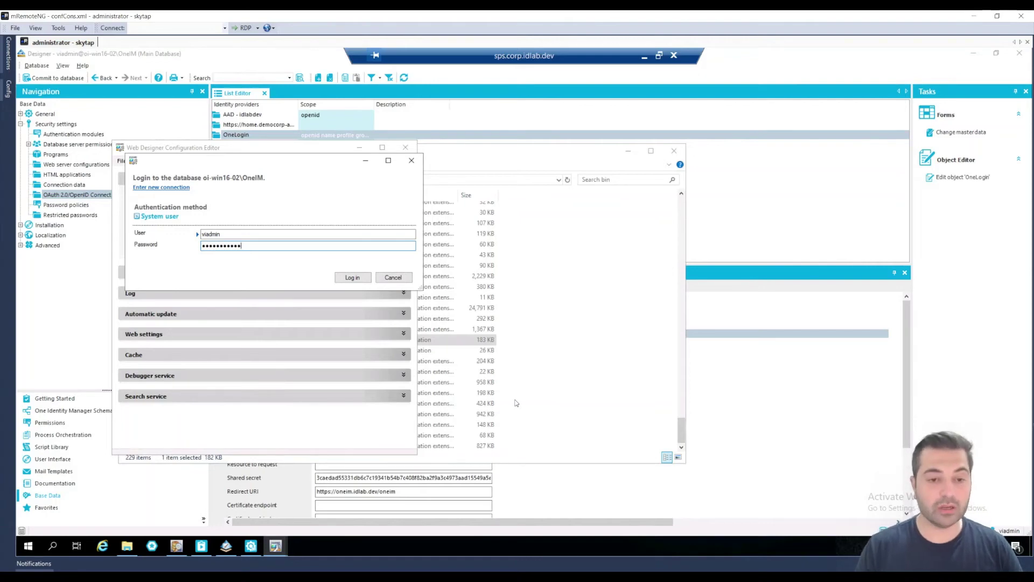
left_click(353, 278)
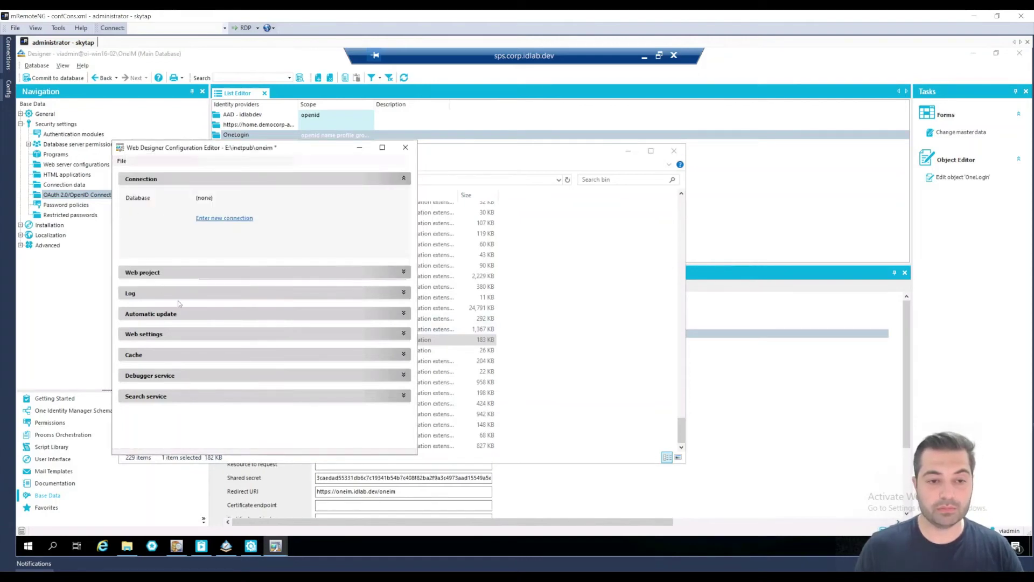
Set Web project authentication to OAuth 2.0/OpenID Connect (role based) using the 'oneim web app' configuration
left_click(403, 272)
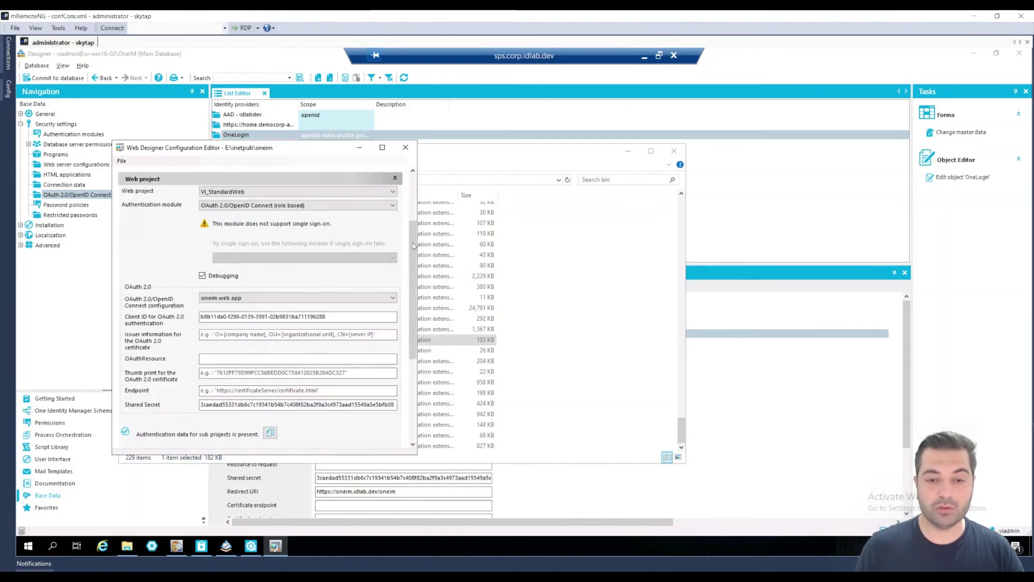
scroll(412, 243, "up", 2)
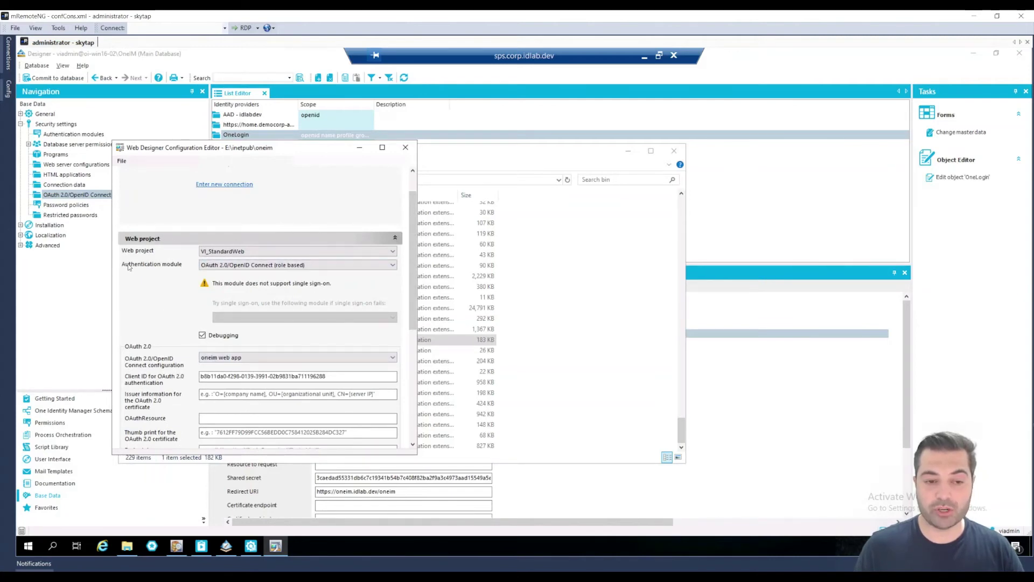
left_click(251, 267)
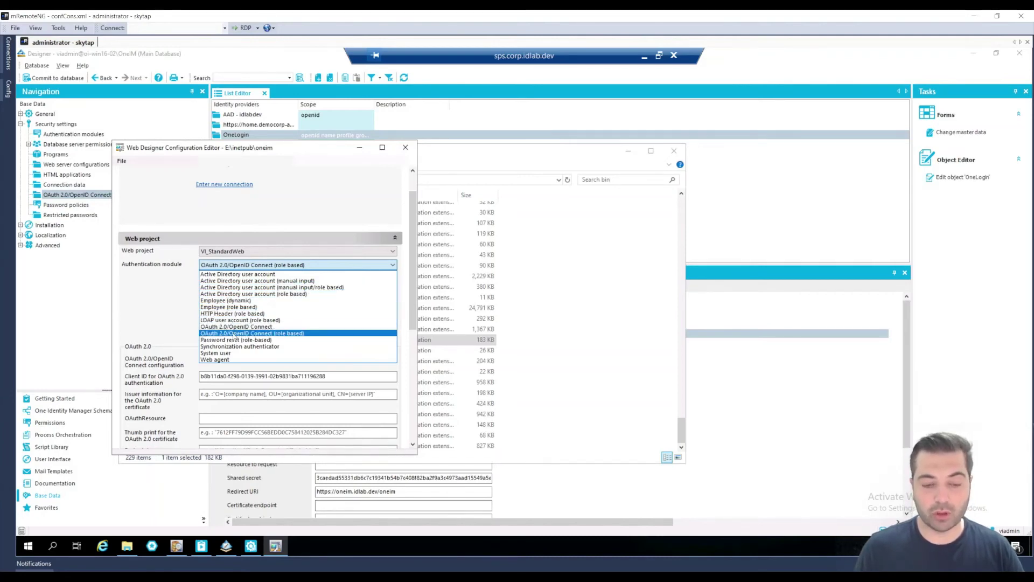
left_click(136, 328)
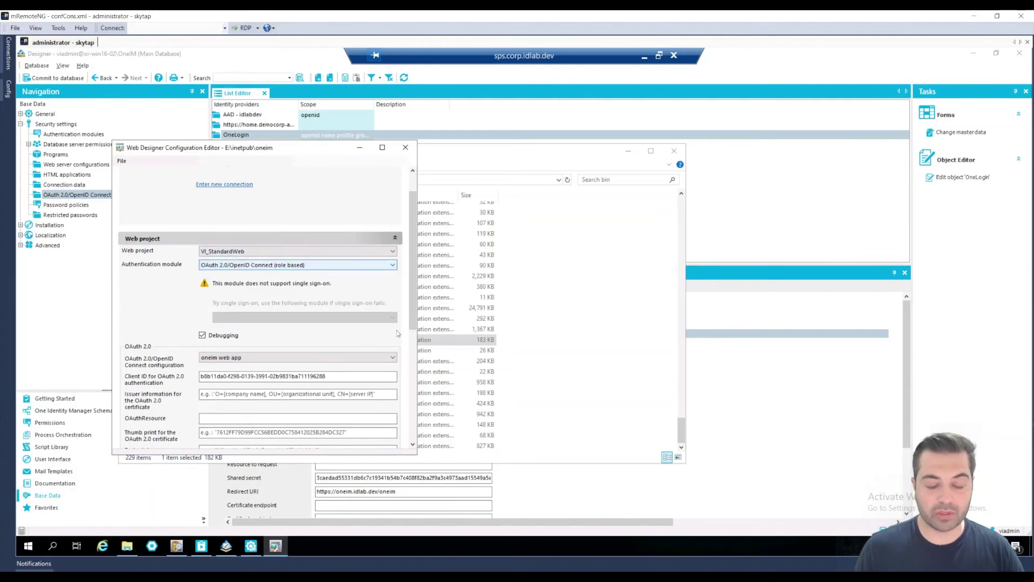
left_click_drag(412, 326, 413, 364)
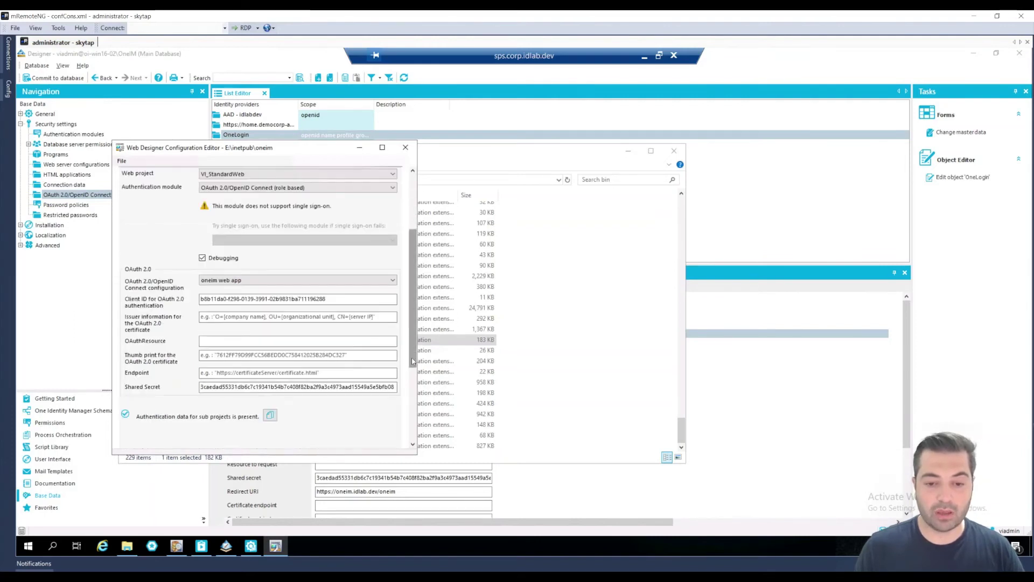
left_click(279, 282)
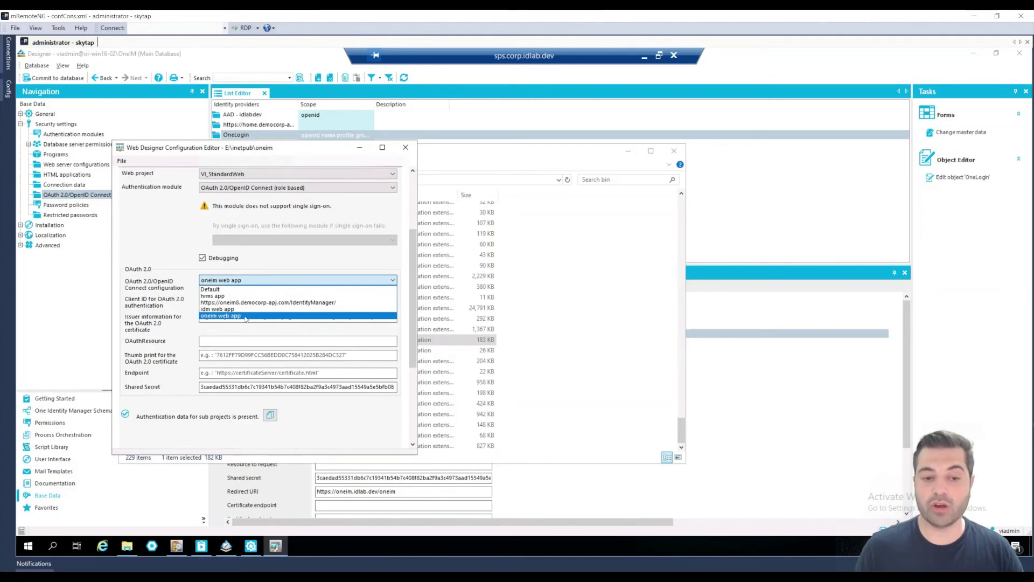
left_click(246, 318)
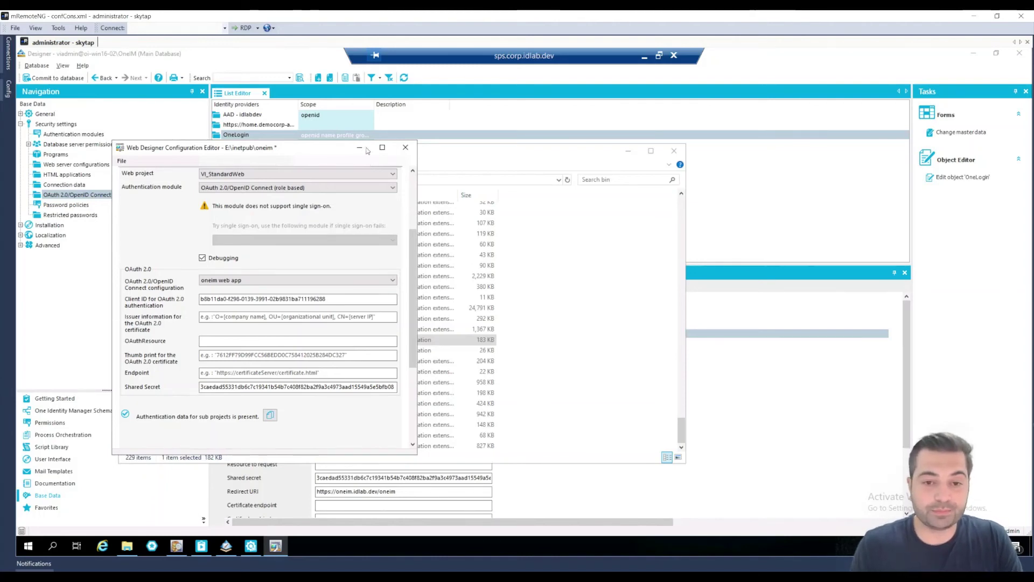
left_click(360, 149)
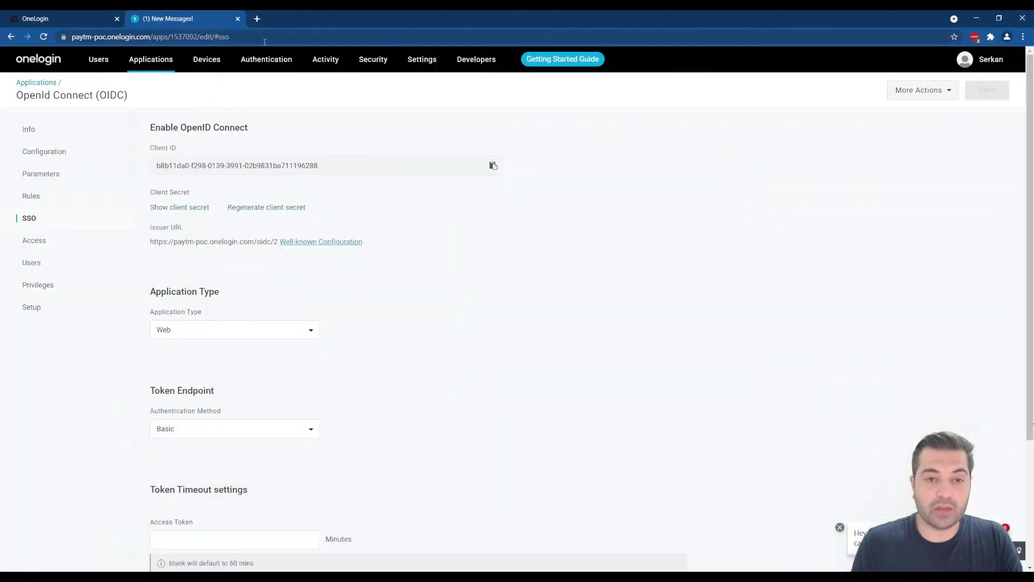
Launch the OneIM Home app from the OneLogin portal to open the web portal via SSO
left_click(45, 21)
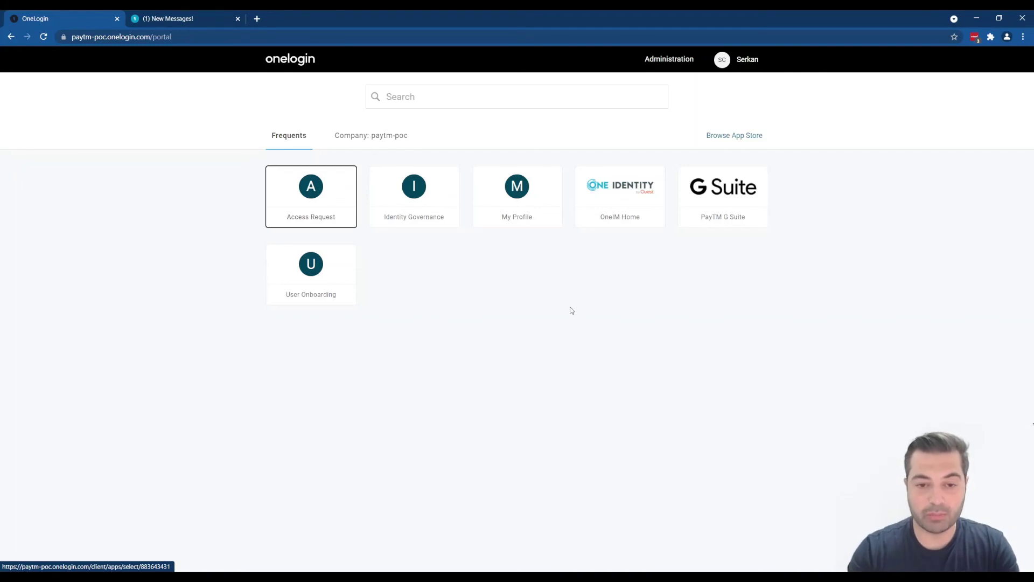
mouse_move(575, 182)
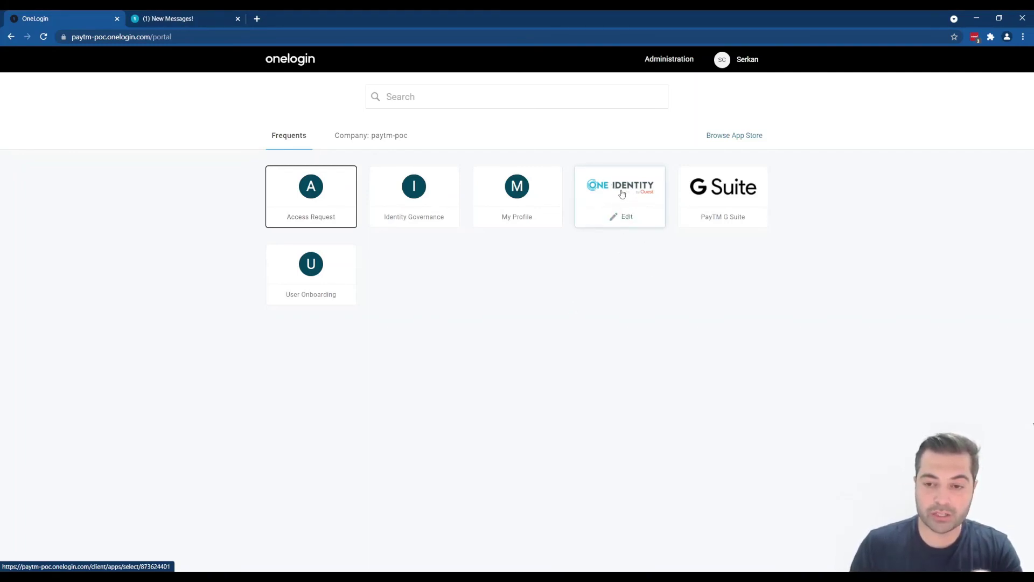
left_click(622, 193)
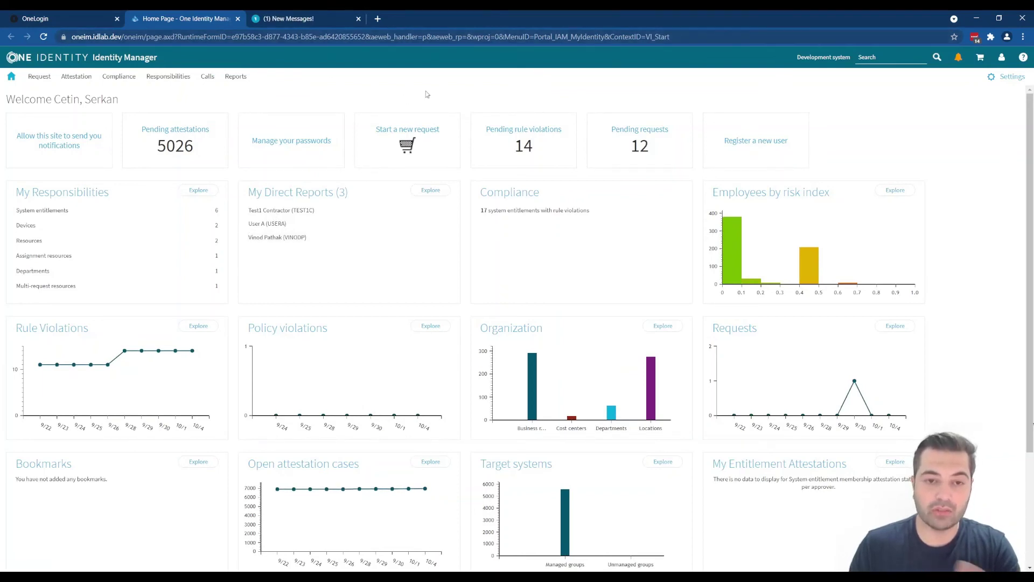
Expand the web portal's Attestation menu and inspect the portal's address
left_click(76, 76)
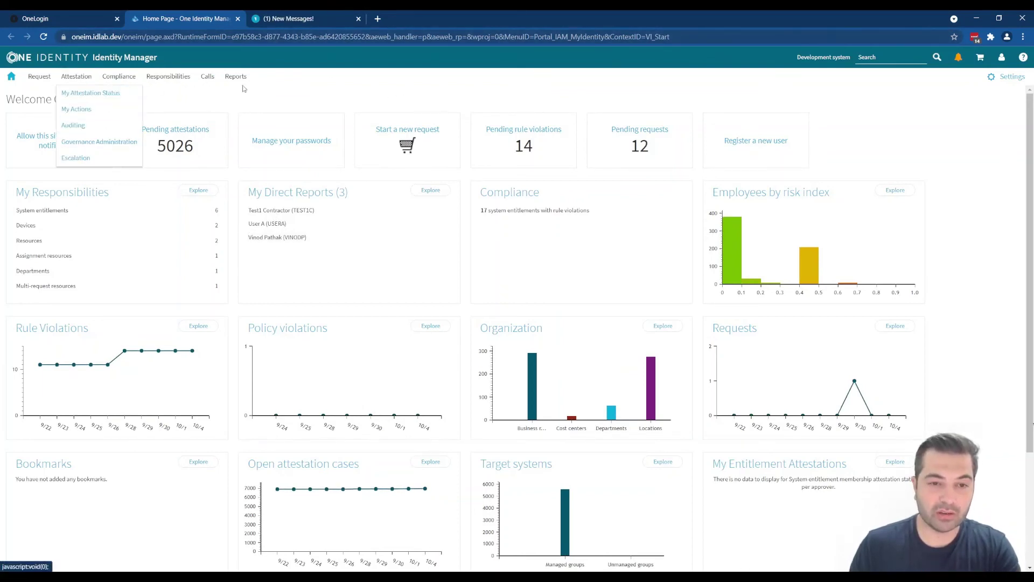
left_click(133, 37)
left_click(187, 37)
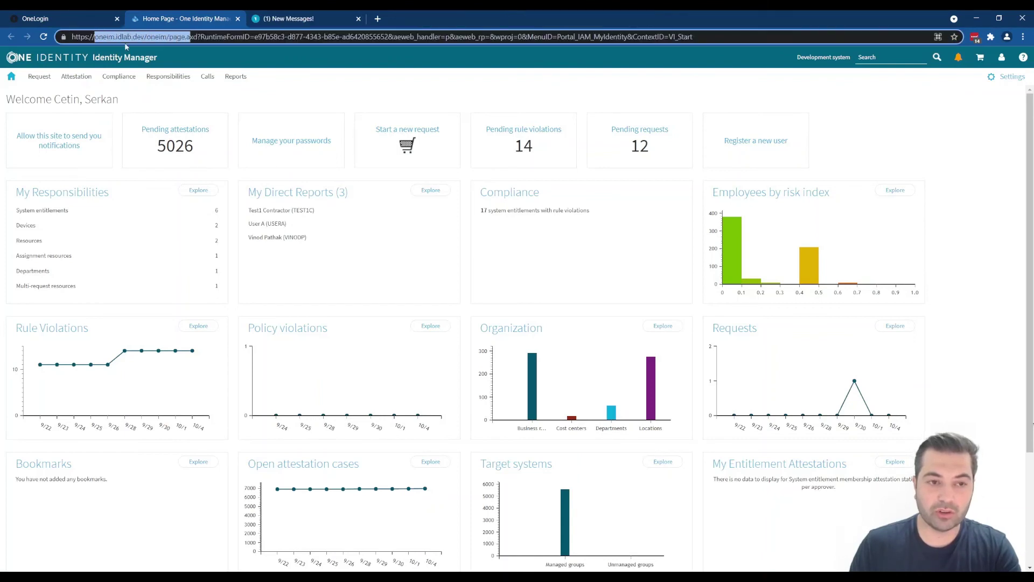
left_click(372, 101)
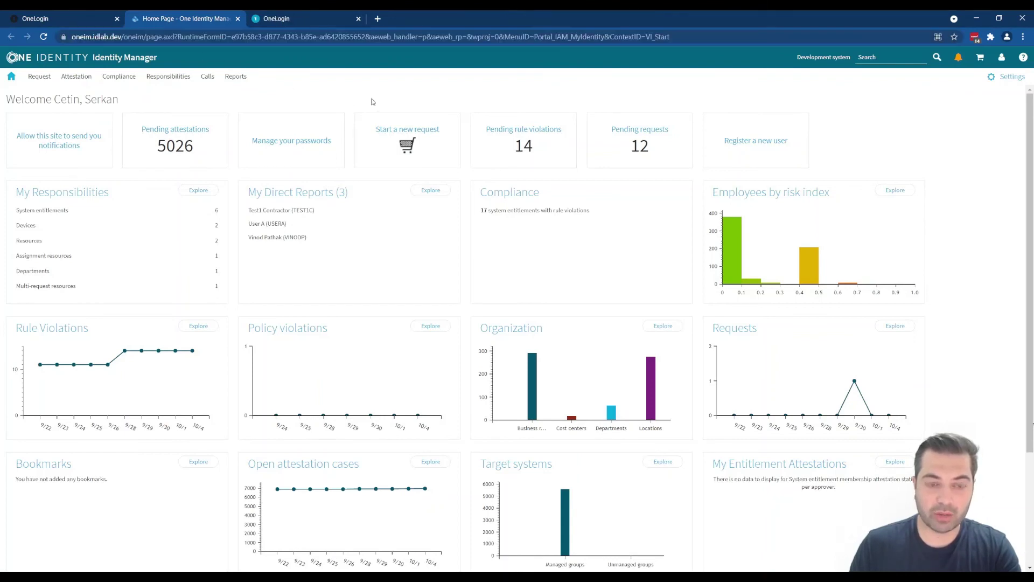
Launch the Access Request and My Profile apps from OneLogin, then return to the OIDC SSO settings
left_click(75, 18)
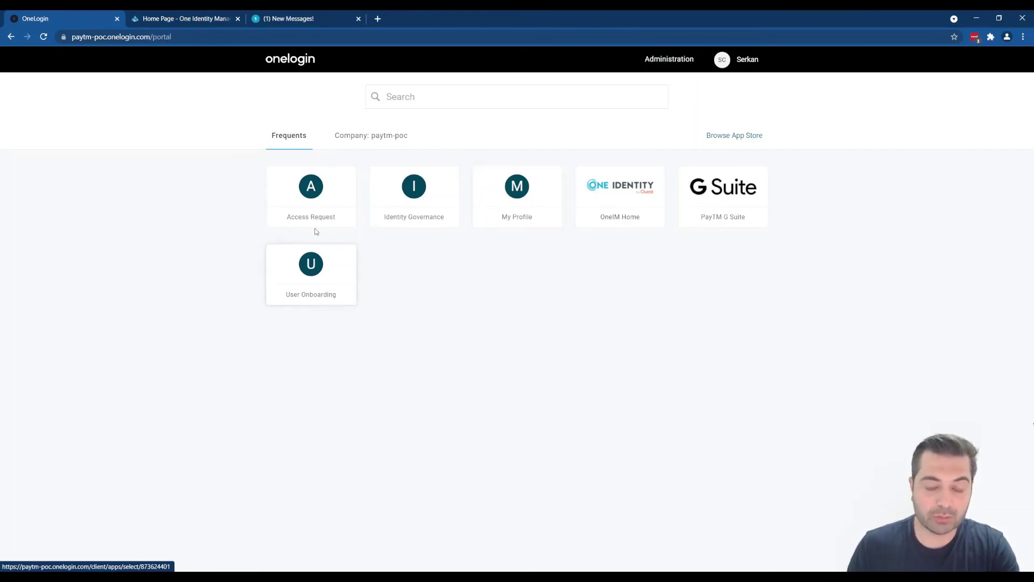
left_click(313, 209)
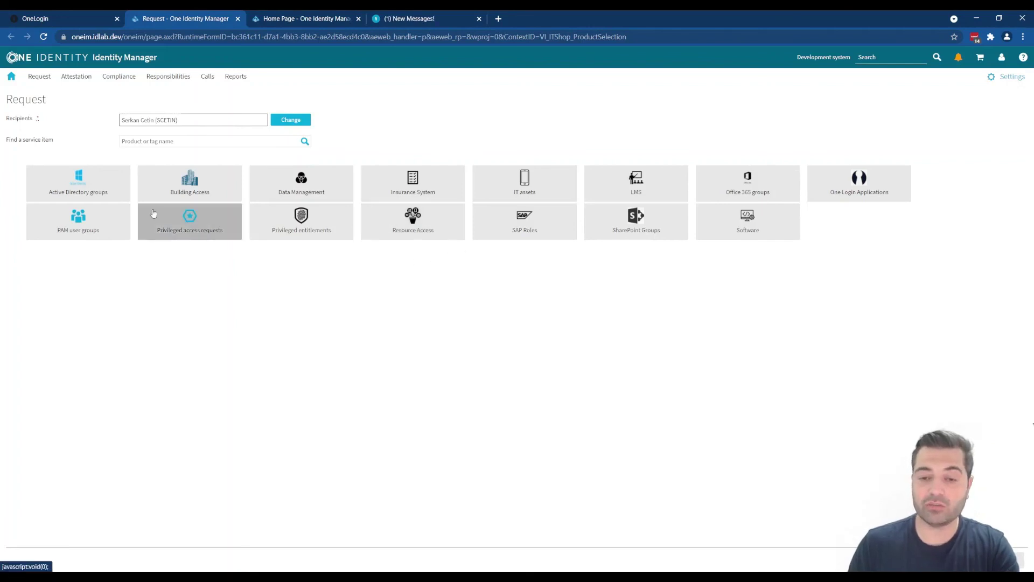
left_click(70, 22)
left_click(530, 203)
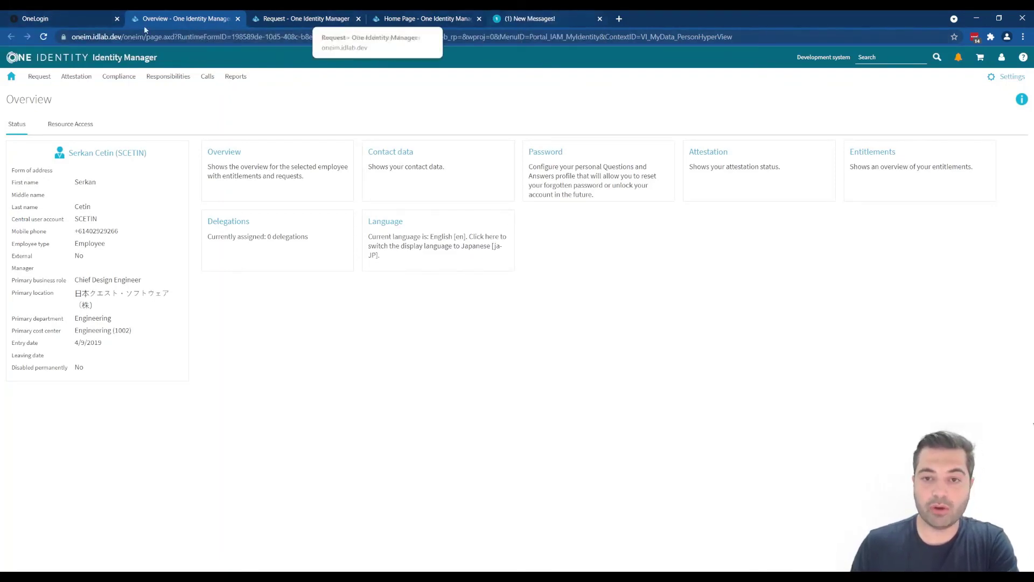
left_click(534, 18)
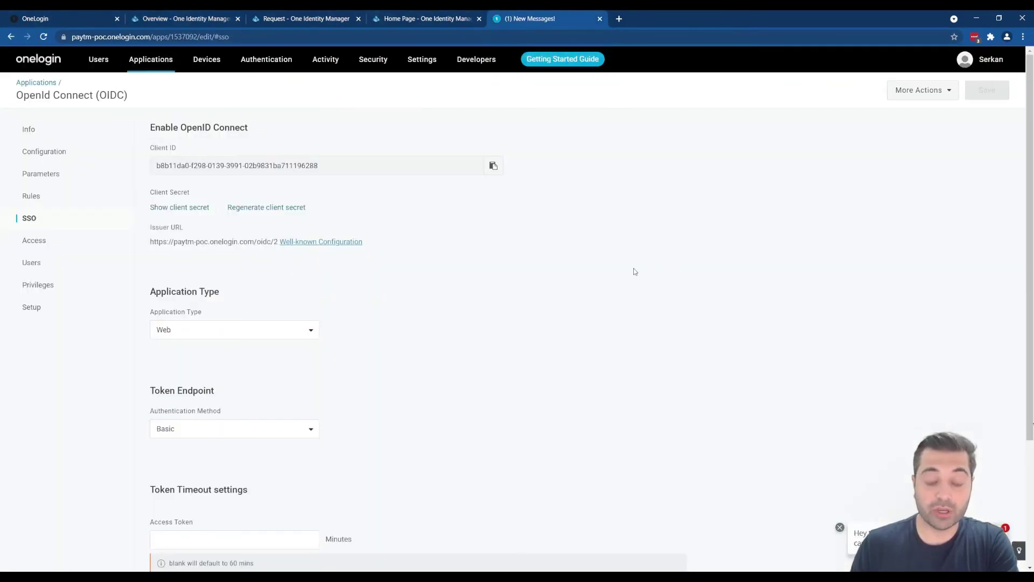